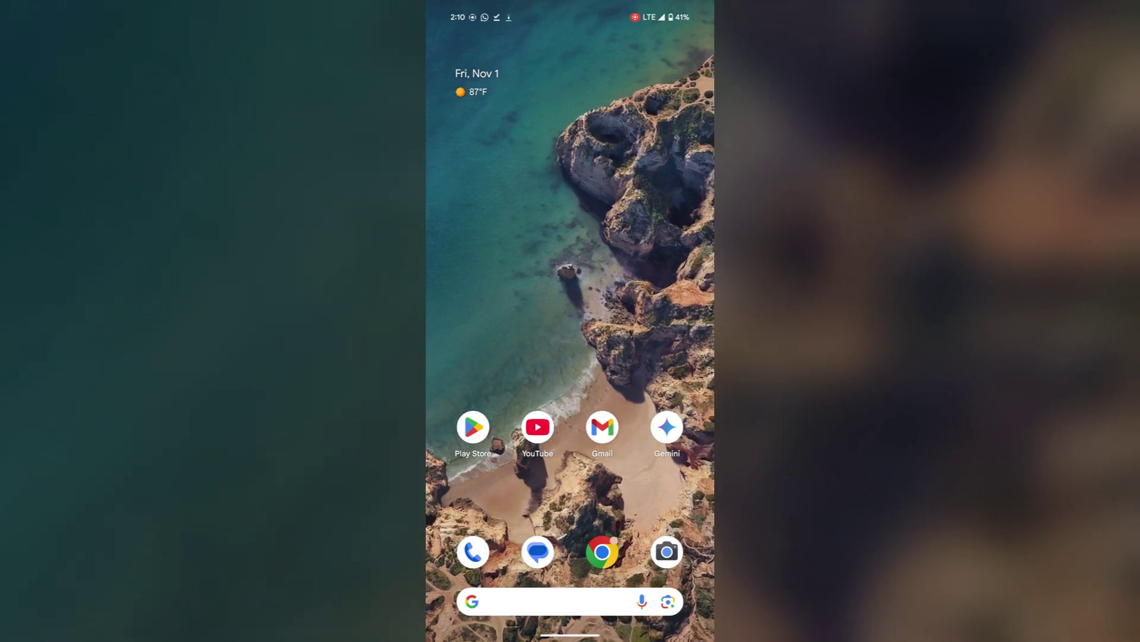
Search the Play Store for 'pixel launcher' and launch the installed Pixel Launcher app.
left_click(473, 428)
left_click(569, 612)
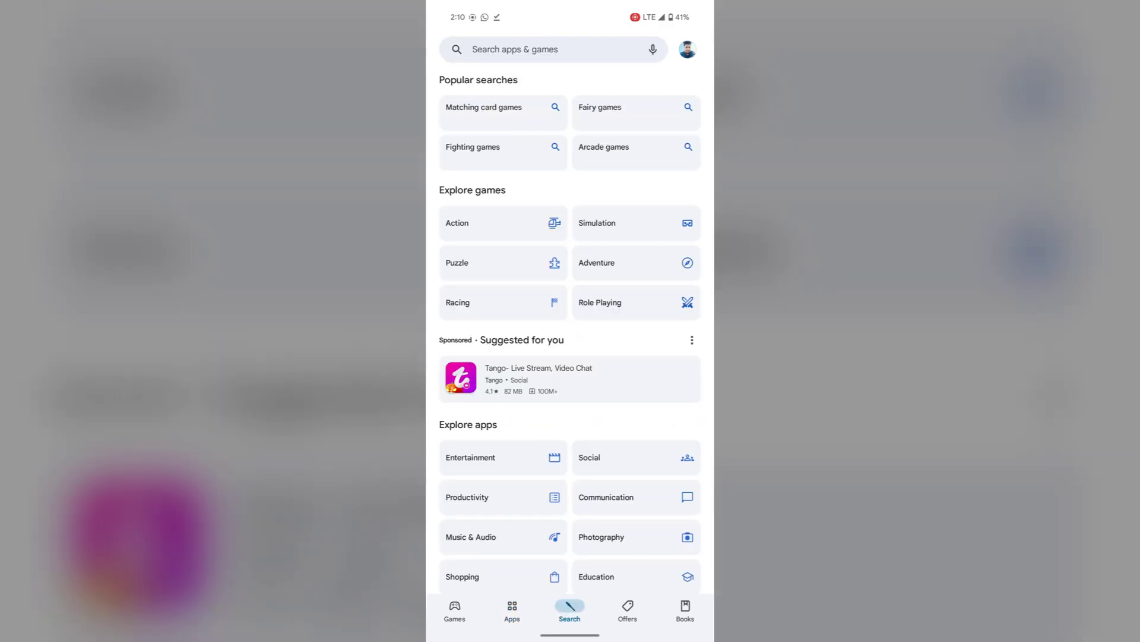
left_click(552, 49)
type("p")
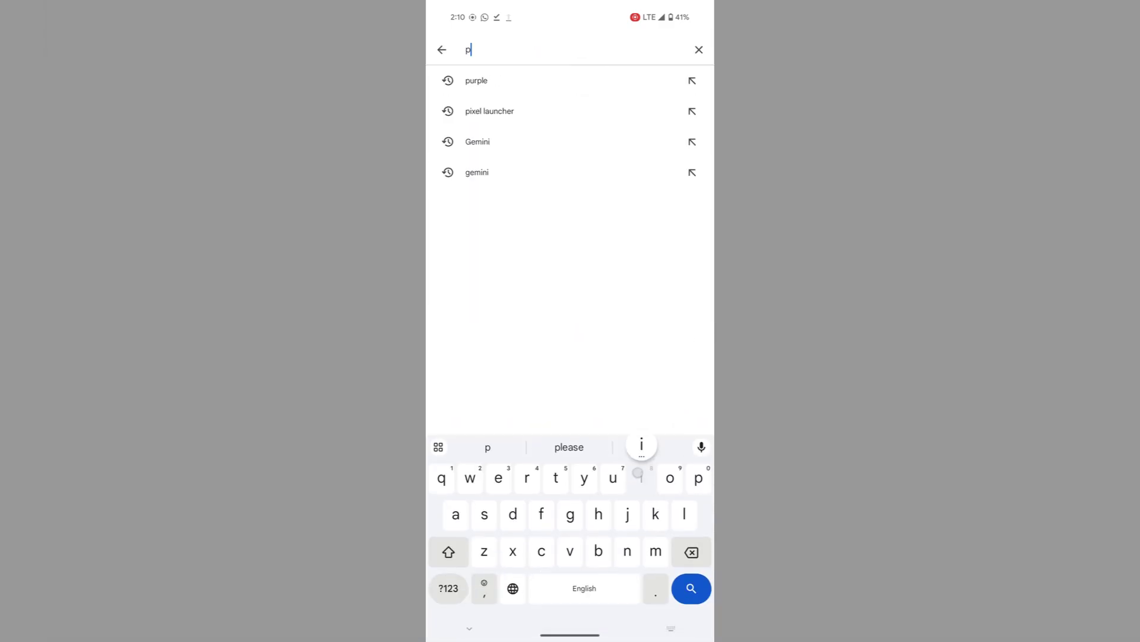
type("ixel ")
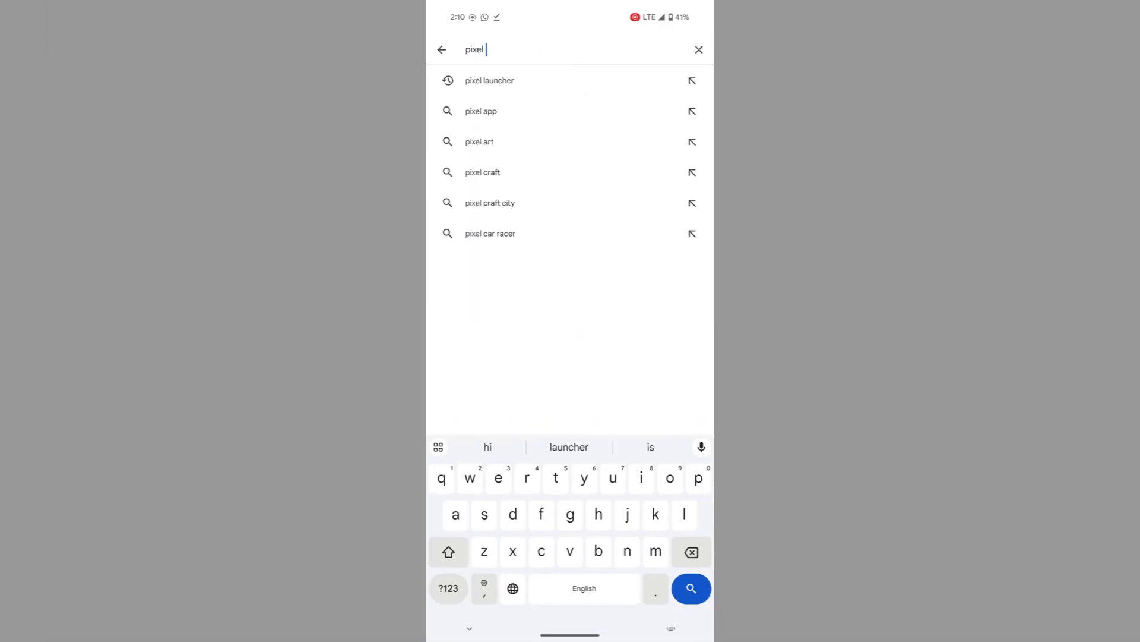
type("launcher")
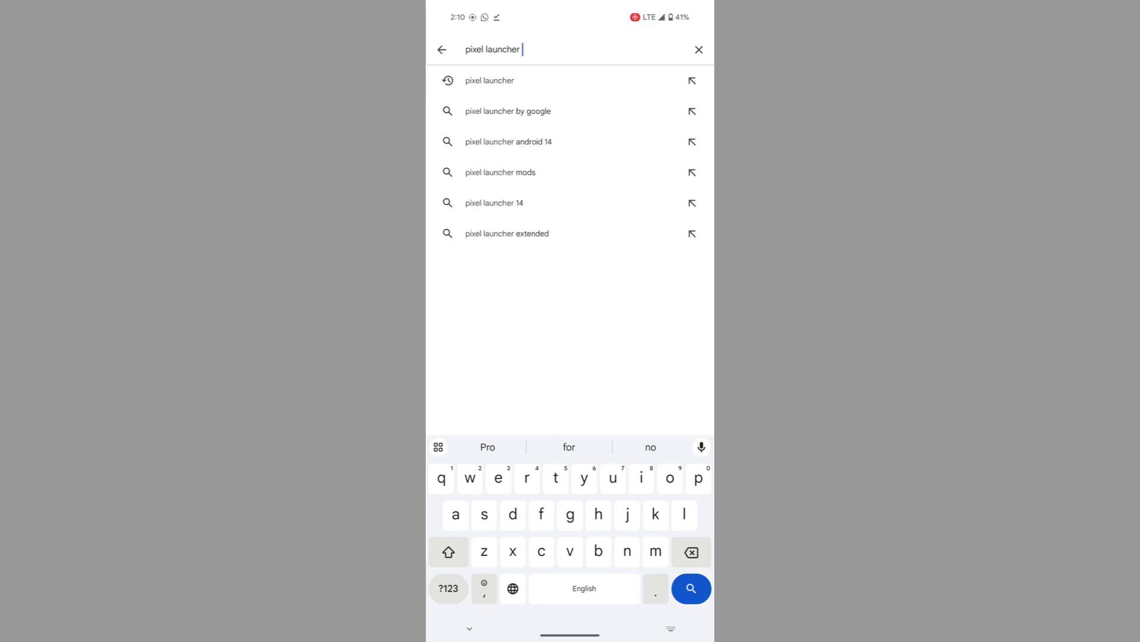
key("Return")
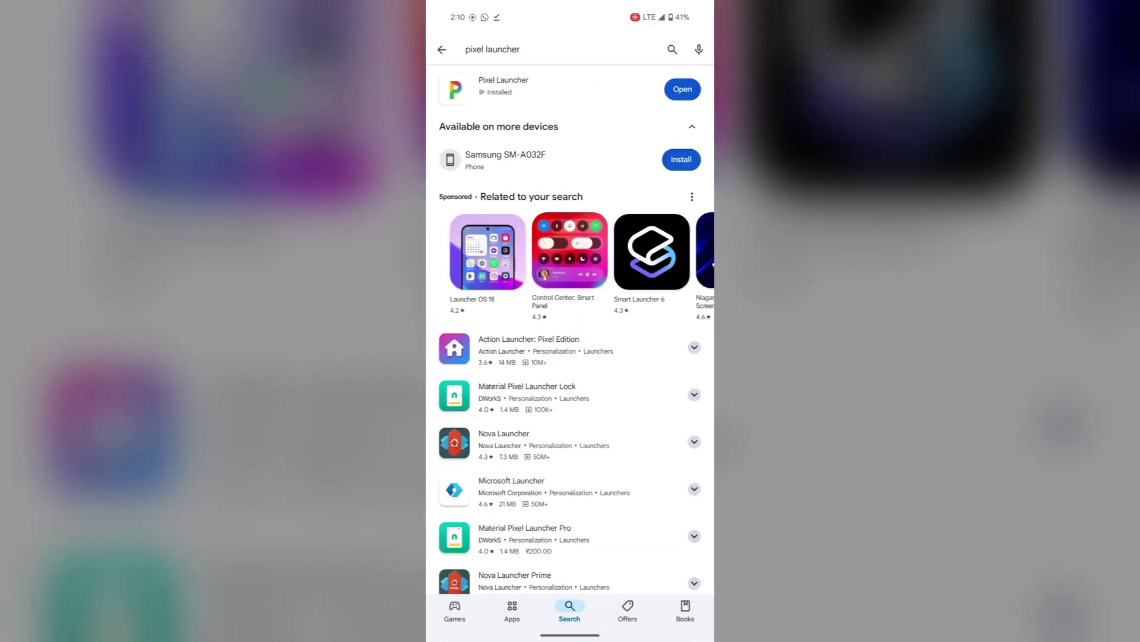
left_click(504, 85)
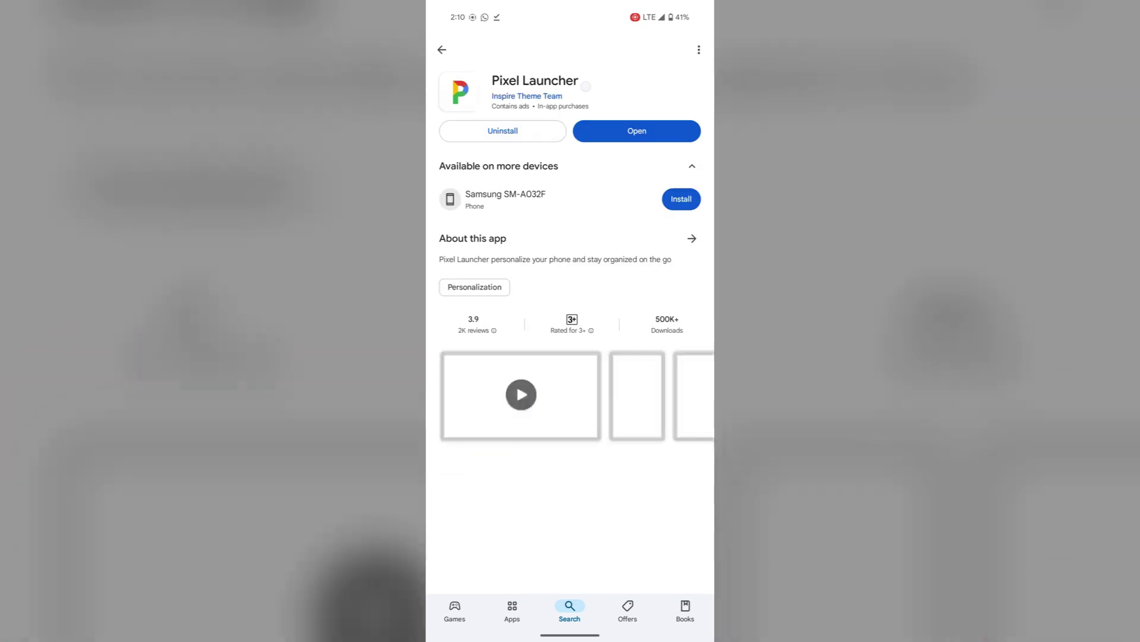
left_click_drag(603, 155, 632, 189)
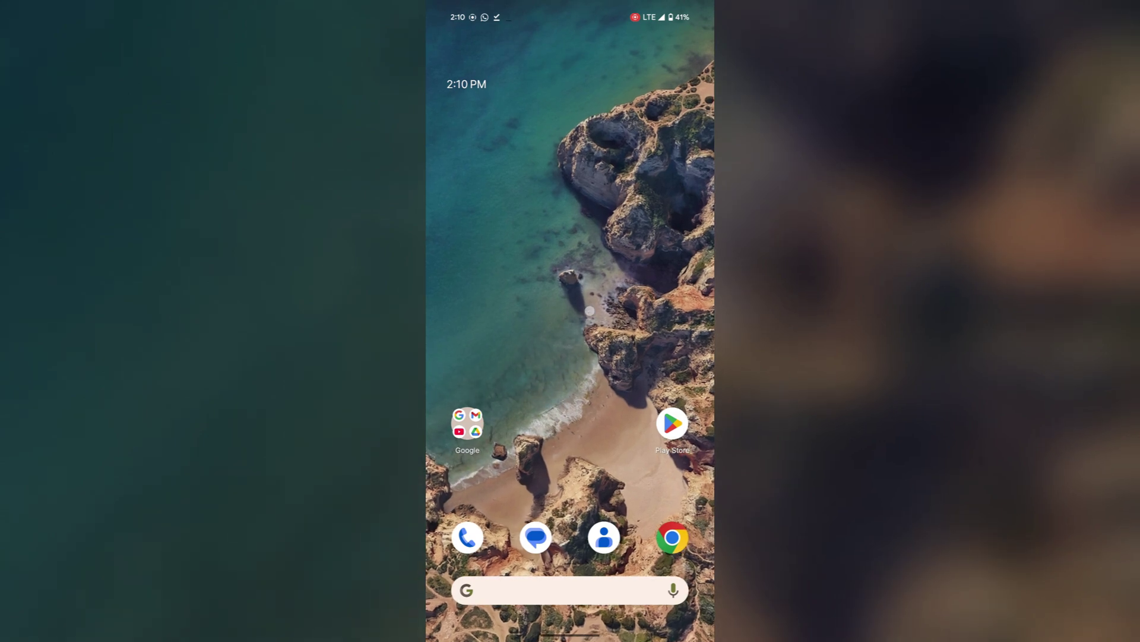
Open the Hidden Apps page from Pixel Launcher's home settings, showing zero hidden apps.
left_click(624, 298)
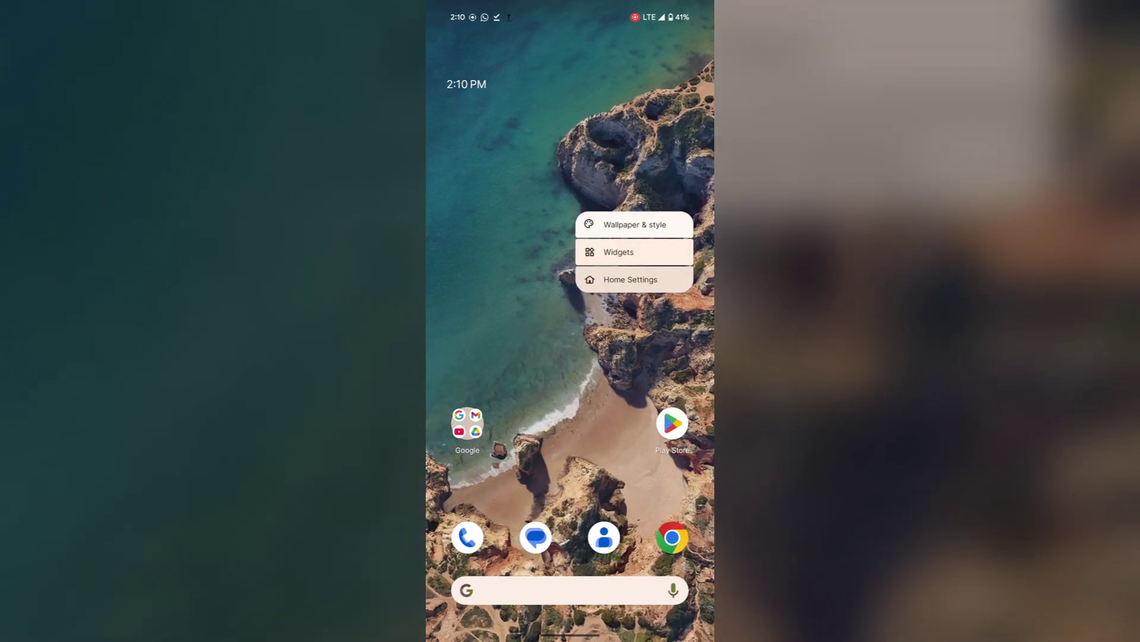
left_click(631, 279)
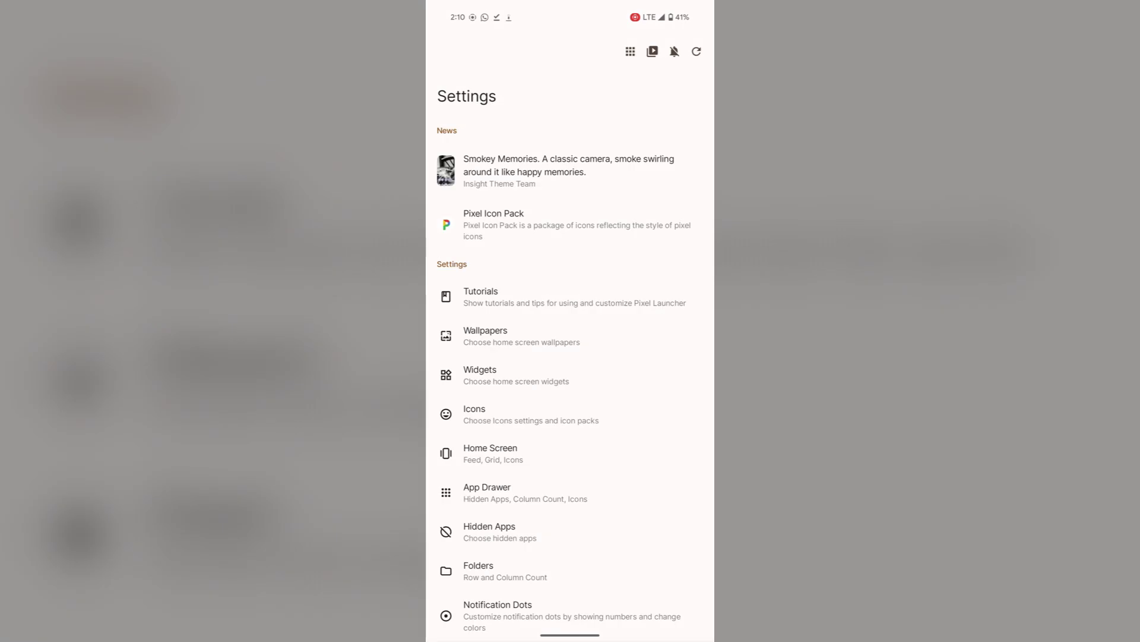
scroll(556, 538, "down", 2)
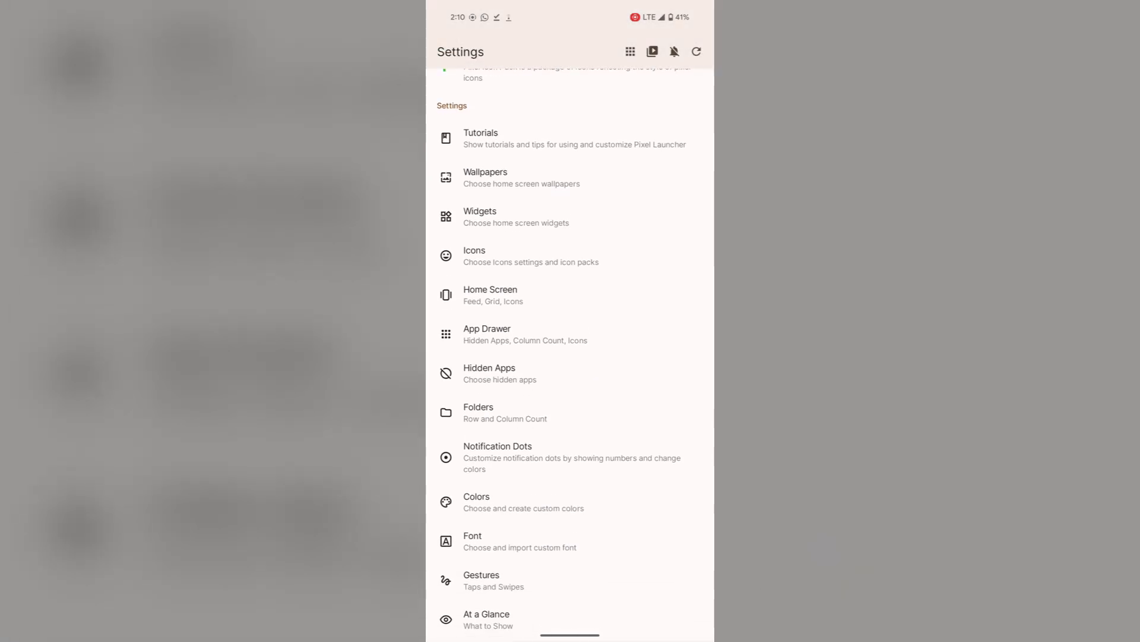
left_click(590, 373)
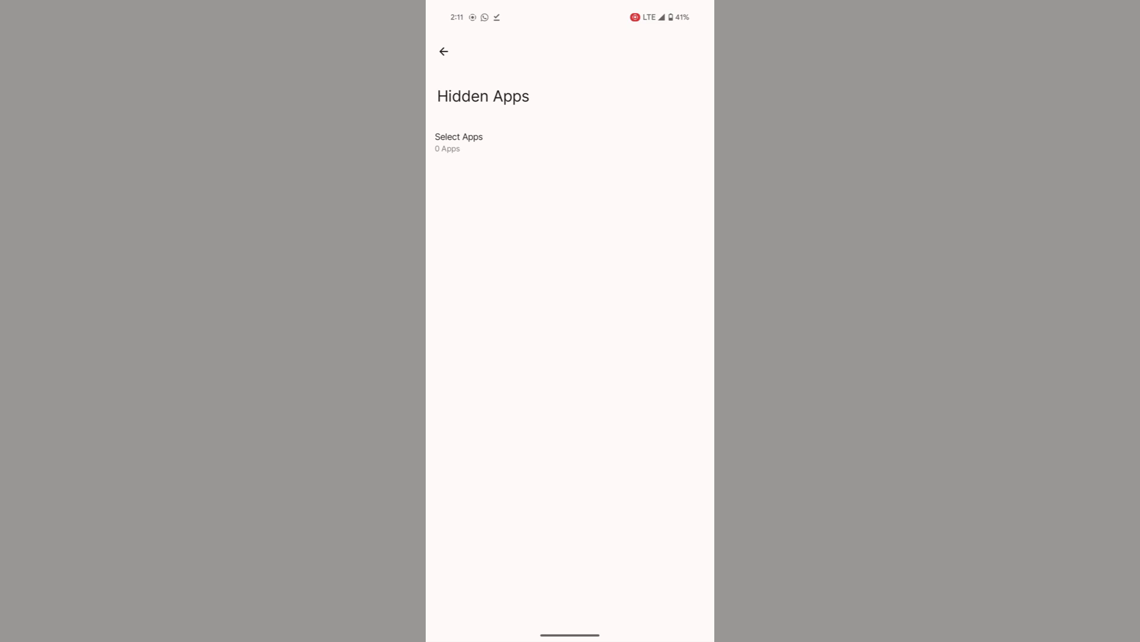
Check Block Rush! and Clock in the hidden apps list, then return to the home screen.
left_click(564, 146)
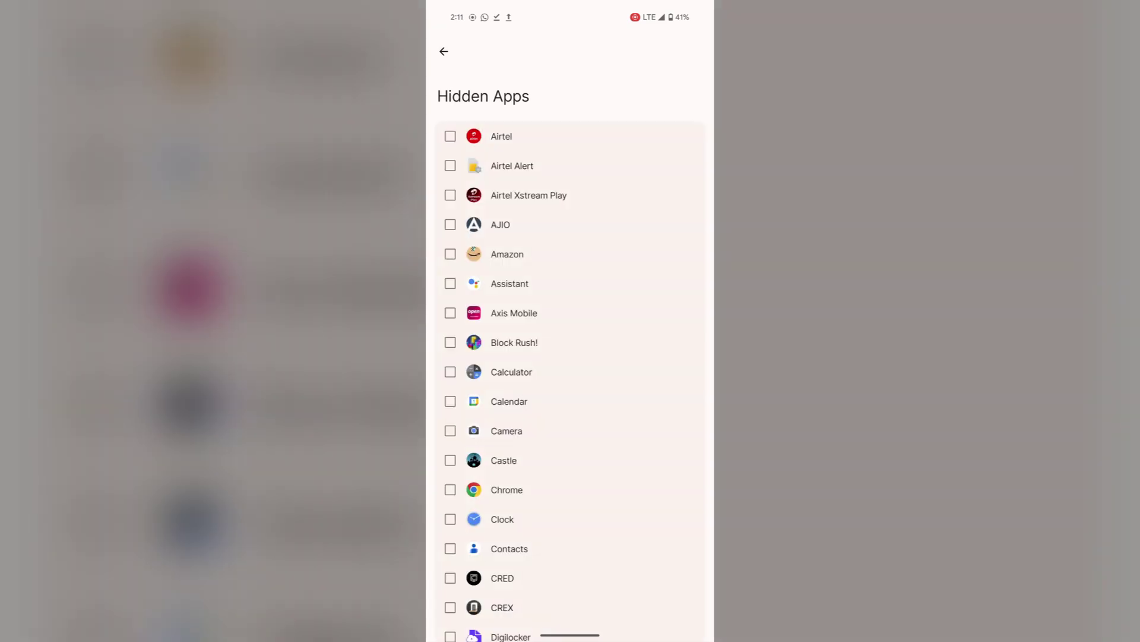
scroll(624, 387, "down", 1)
scroll(619, 456, "up", 1)
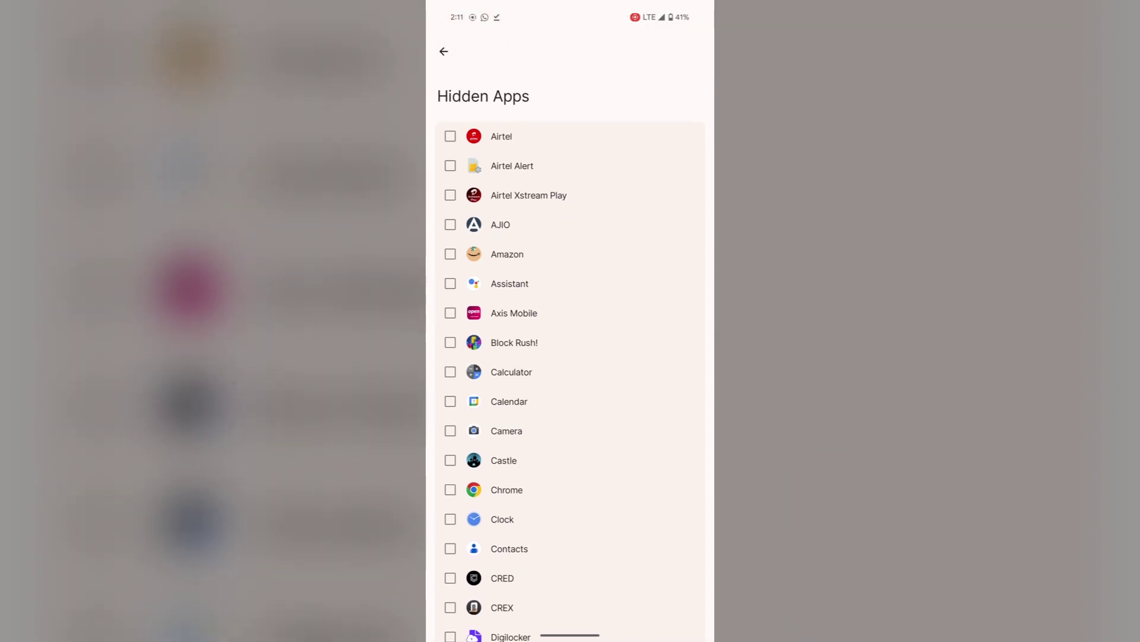
left_click(515, 342)
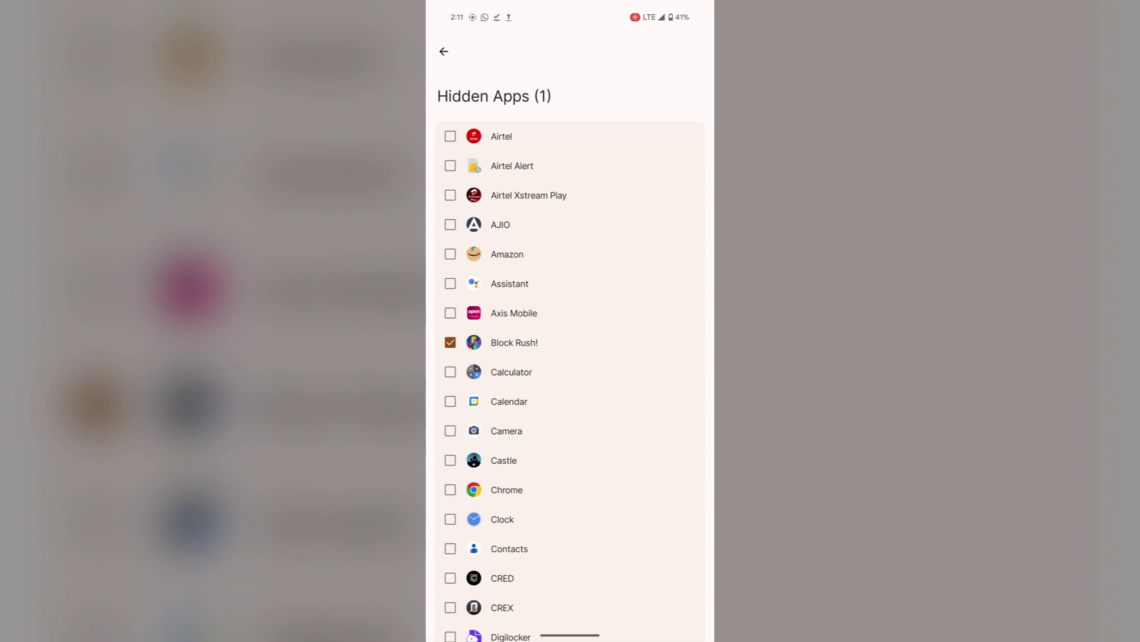
left_click(455, 515)
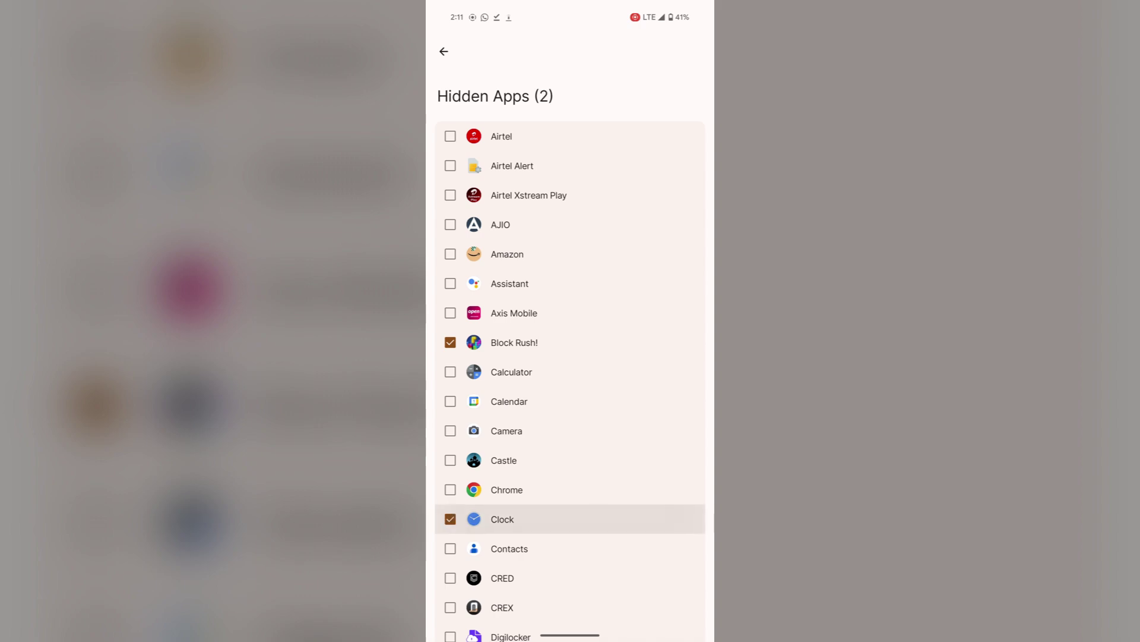
mouse_move(435, 429)
left_mouse_down()
mouse_move(449, 398)
mouse_move(497, 448)
left_mouse_up()
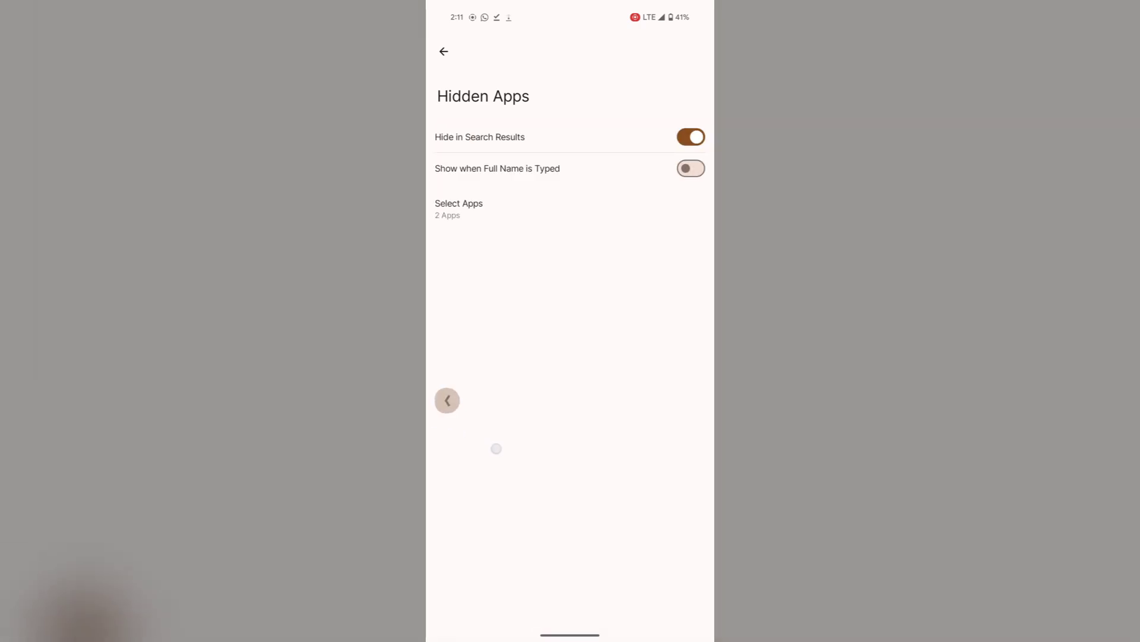
left_click_drag(432, 432, 464, 401)
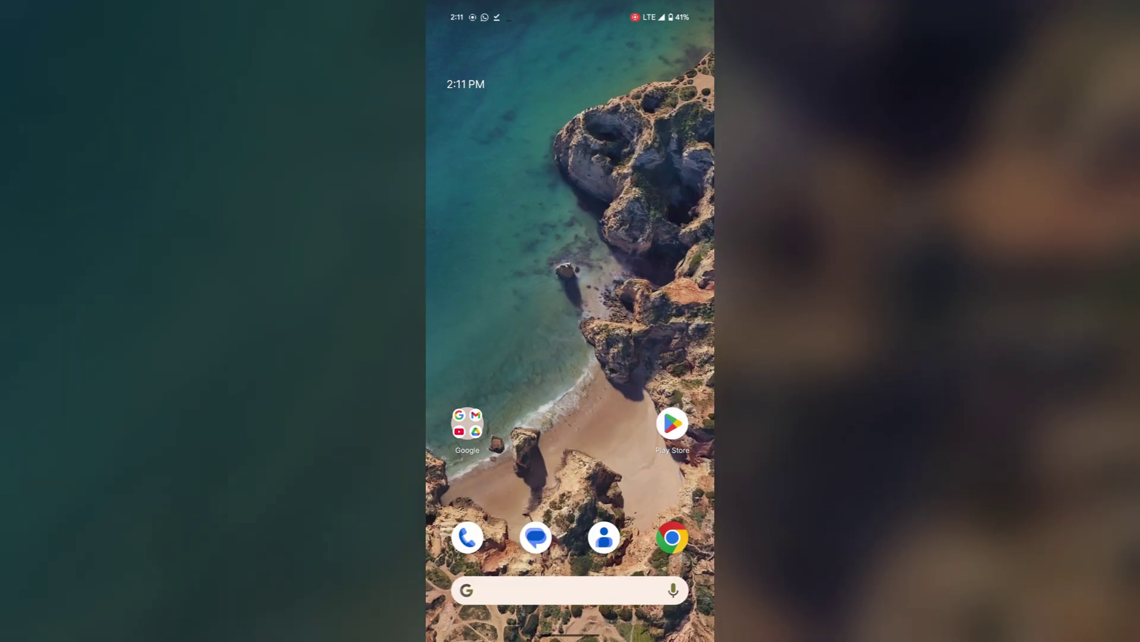
left_click_drag(571, 499, 571, 223)
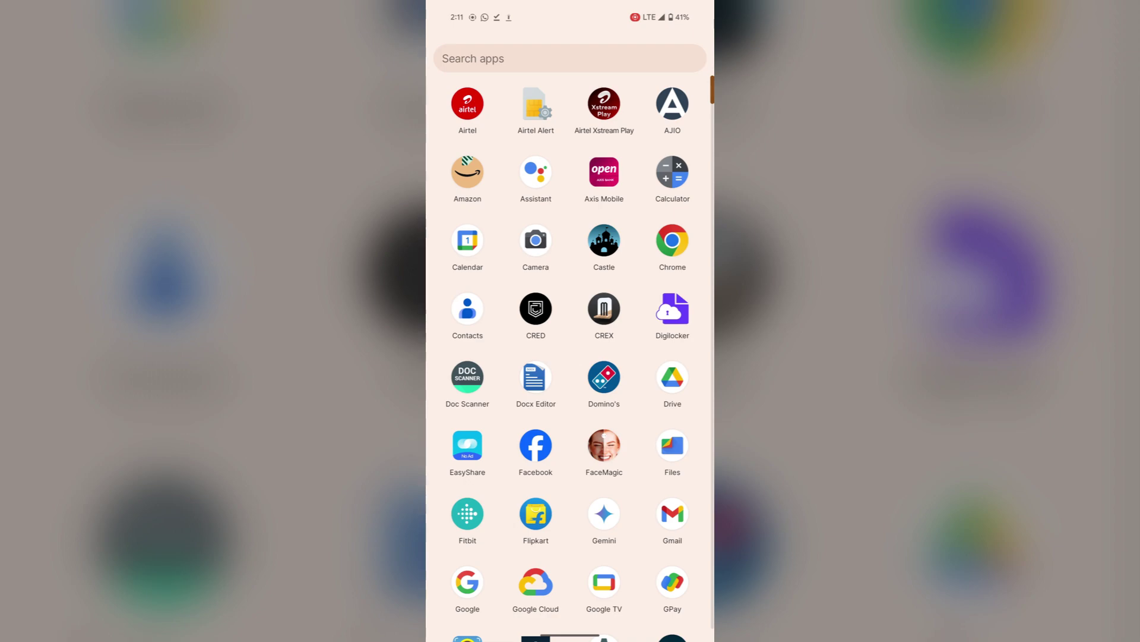
key("Escape")
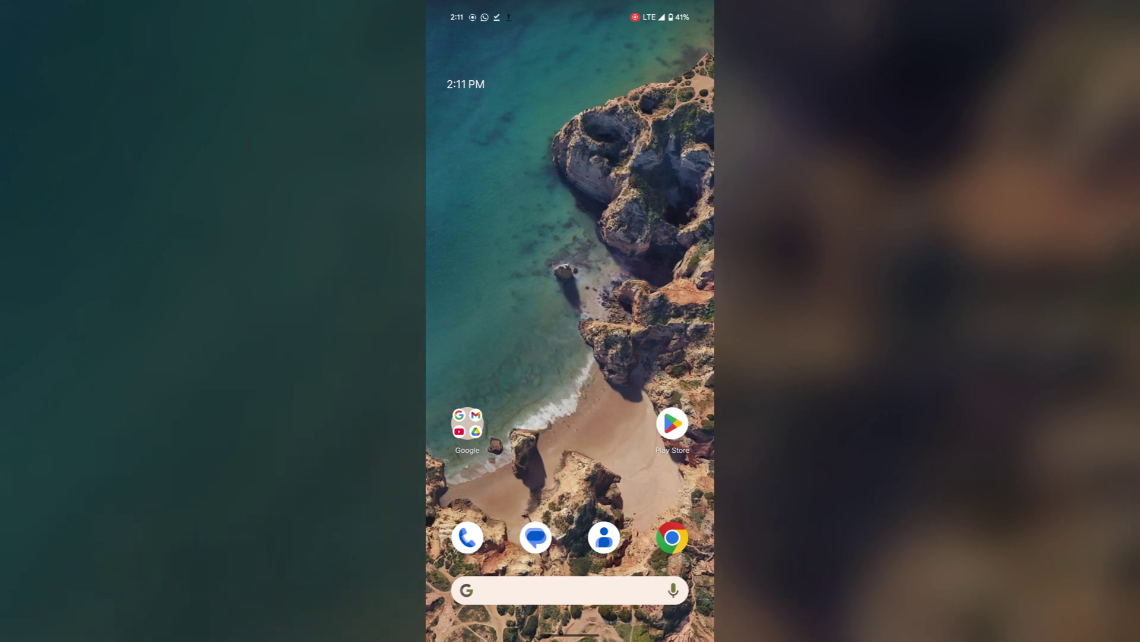
Uncheck Block Rush! and Clock in Hidden Apps, leaving 0 apps hidden.
left_click(599, 342)
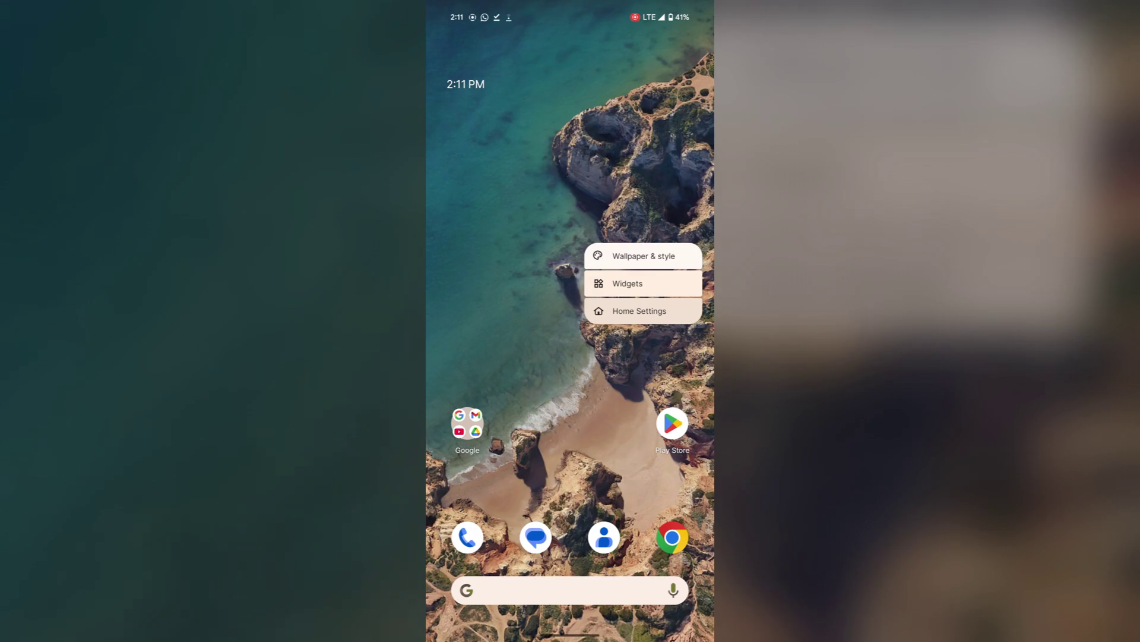
left_click(639, 310)
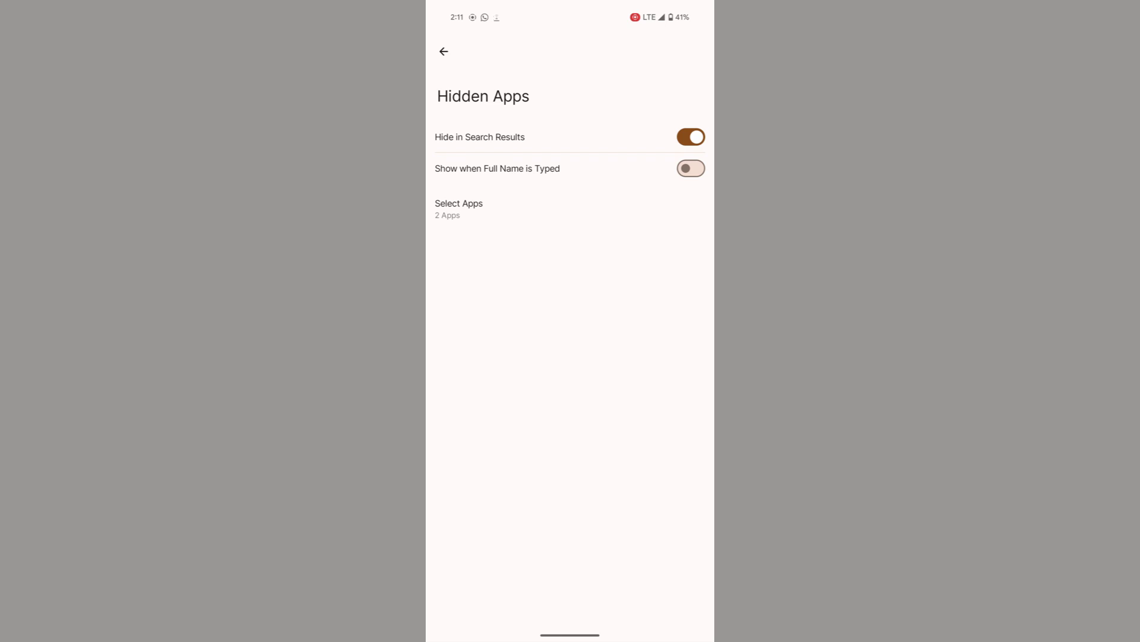
left_click(556, 204)
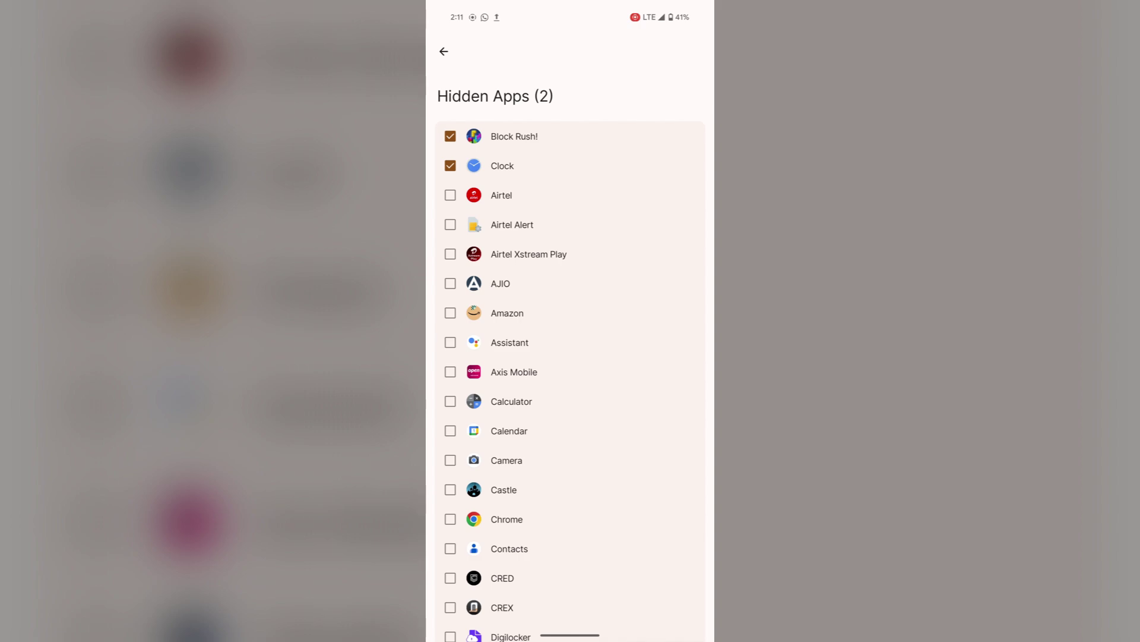
left_click(636, 140)
left_click(636, 167)
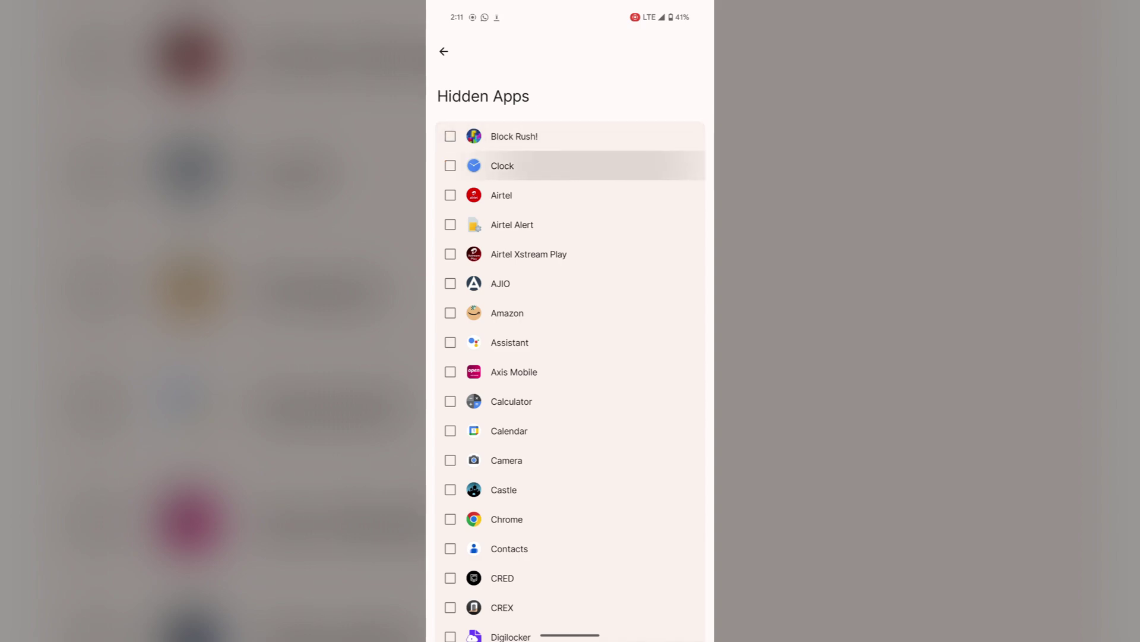
left_click_drag(429, 401, 473, 401)
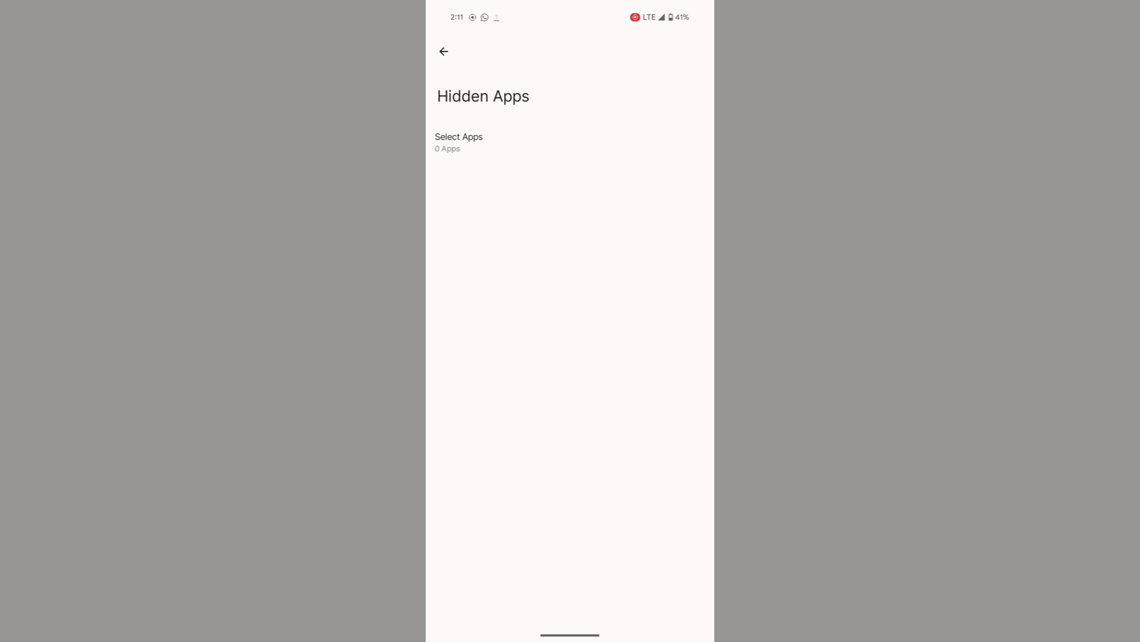
left_click_drag(428, 401, 491, 425)
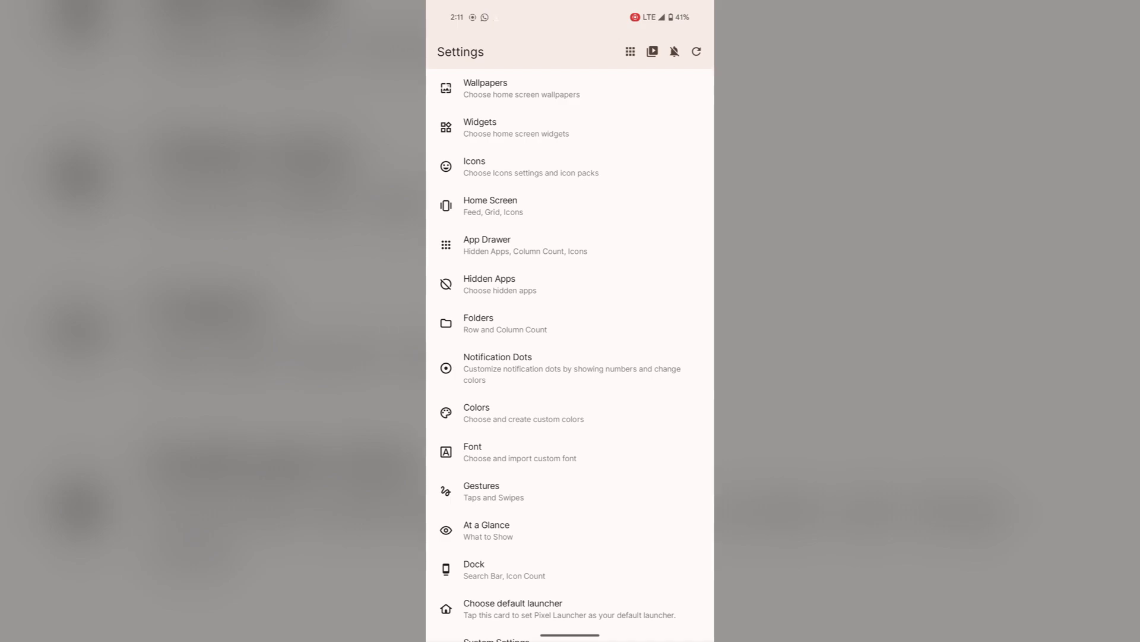
Return home and browse the app drawer to confirm Block Rush! and Clock are visible.
left_click_drag(570, 635, 571, 446)
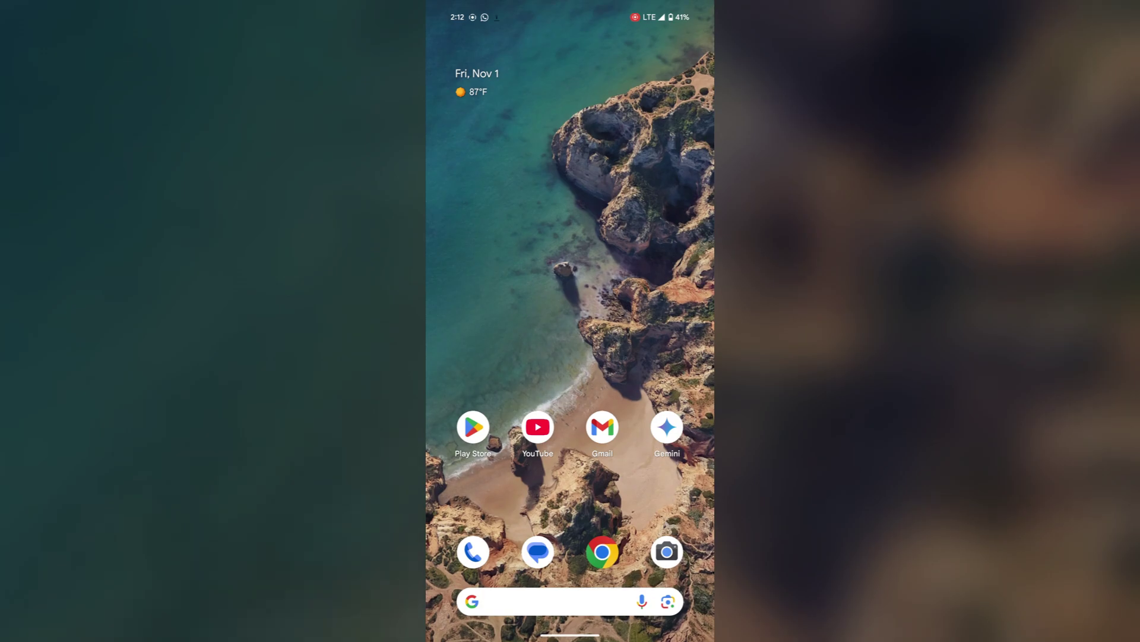
left_click_drag(570, 490, 570, 223)
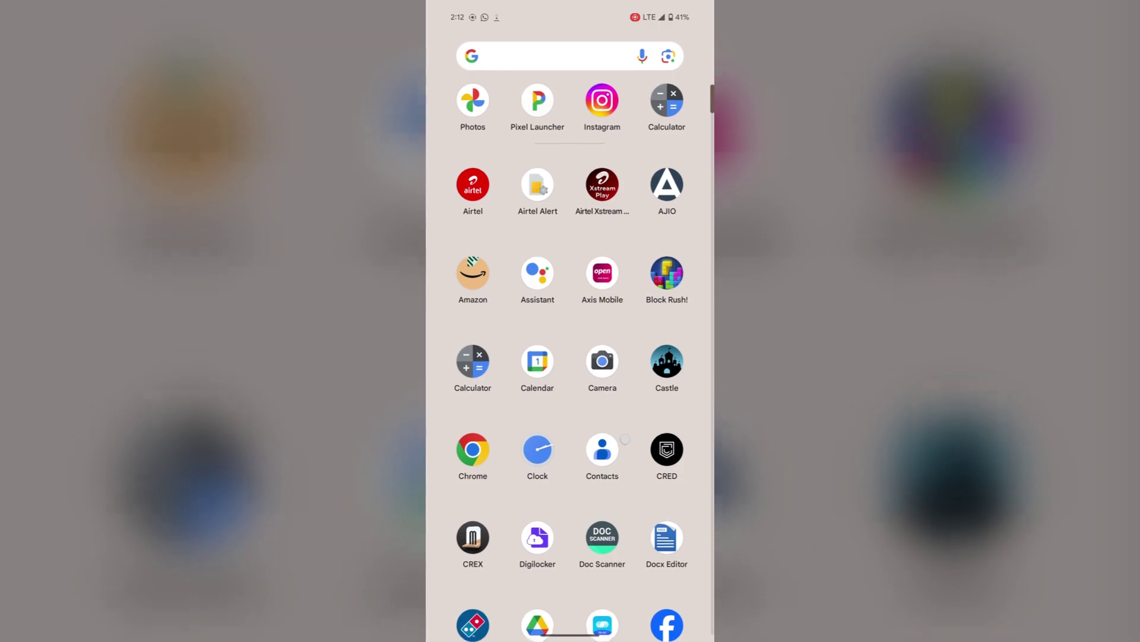
left_click_drag(428, 407, 481, 407)
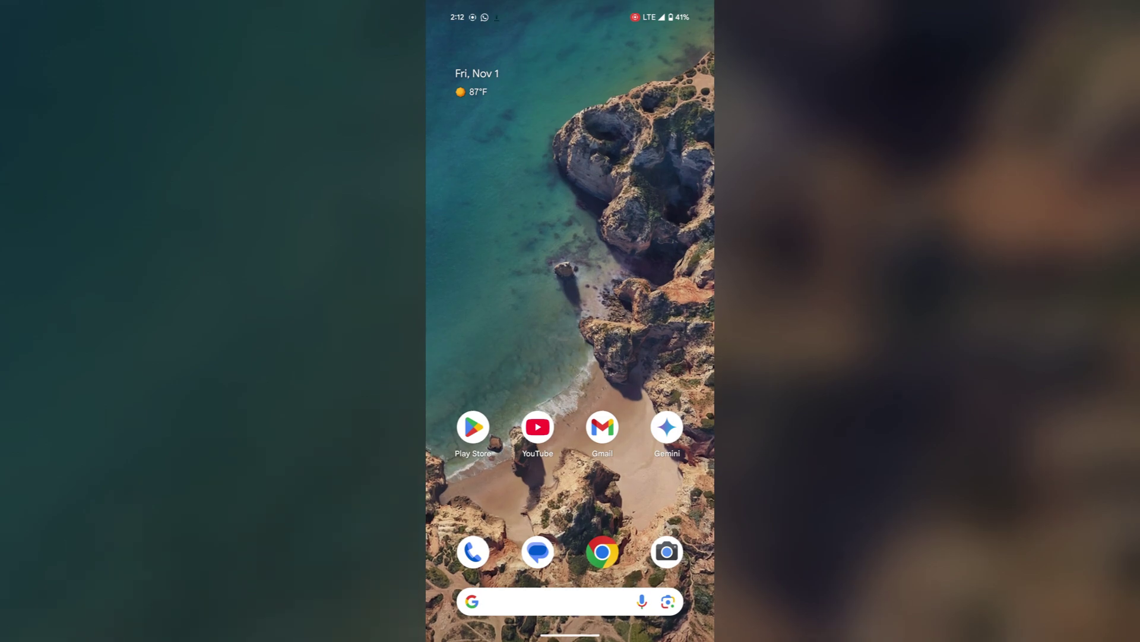
left_click_drag(571, 535, 571, 267)
scroll(571, 357, "down", 10)
scroll(571, 357, "down", 5)
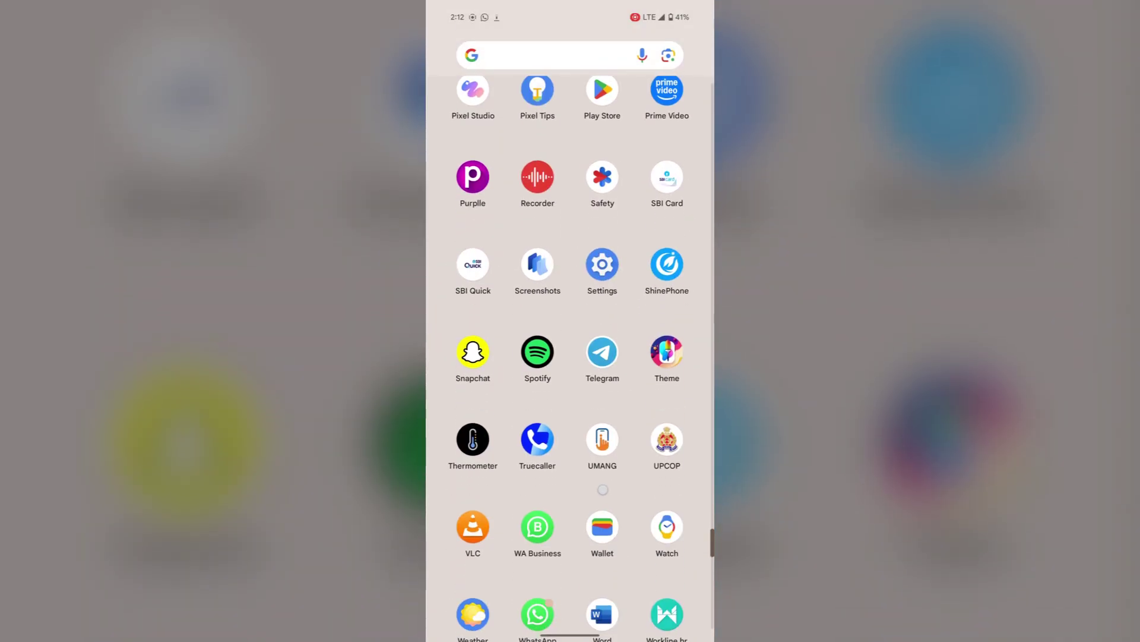
Open Settings > Apps > Default apps > Home app to see Pixel Launcher selected.
left_click(602, 267)
scroll(671, 268, "up", 3)
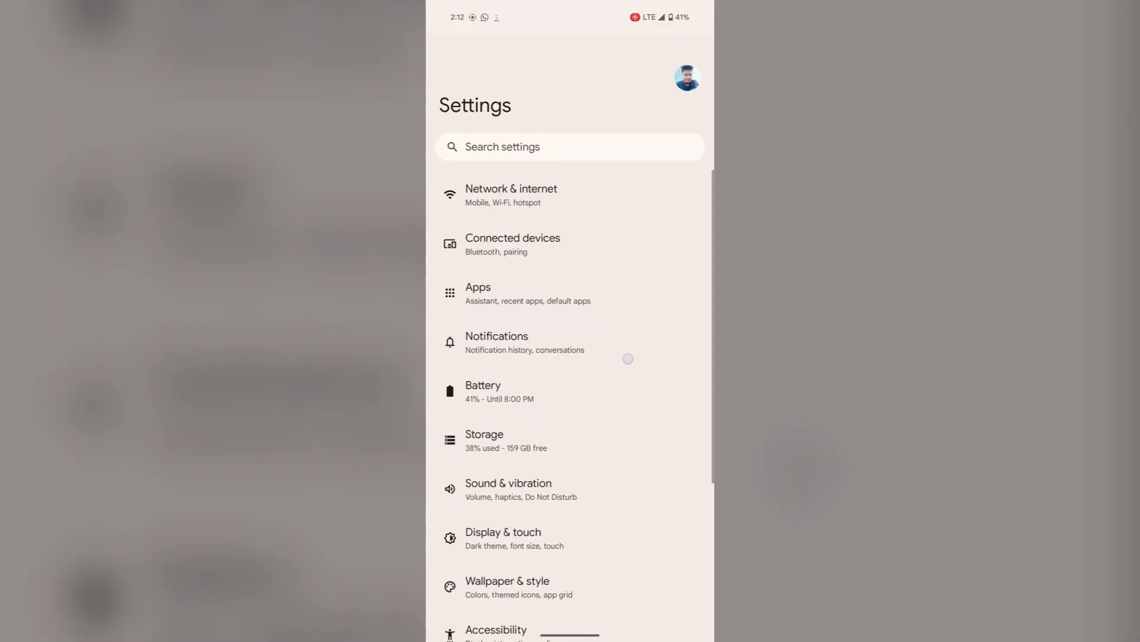
left_click(647, 285)
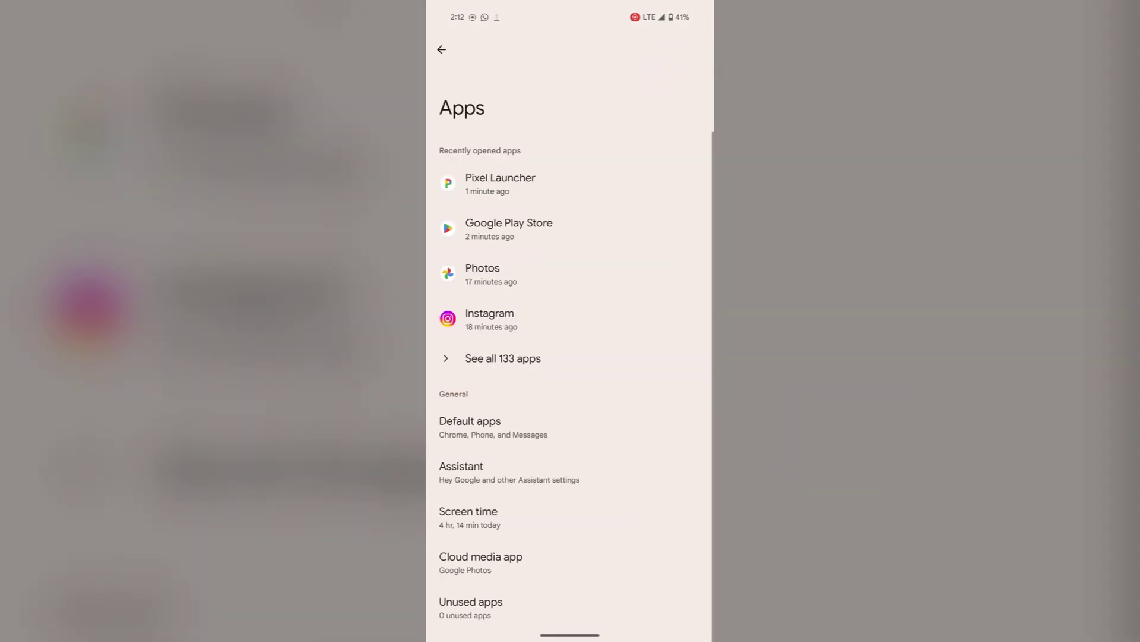
left_click(470, 427)
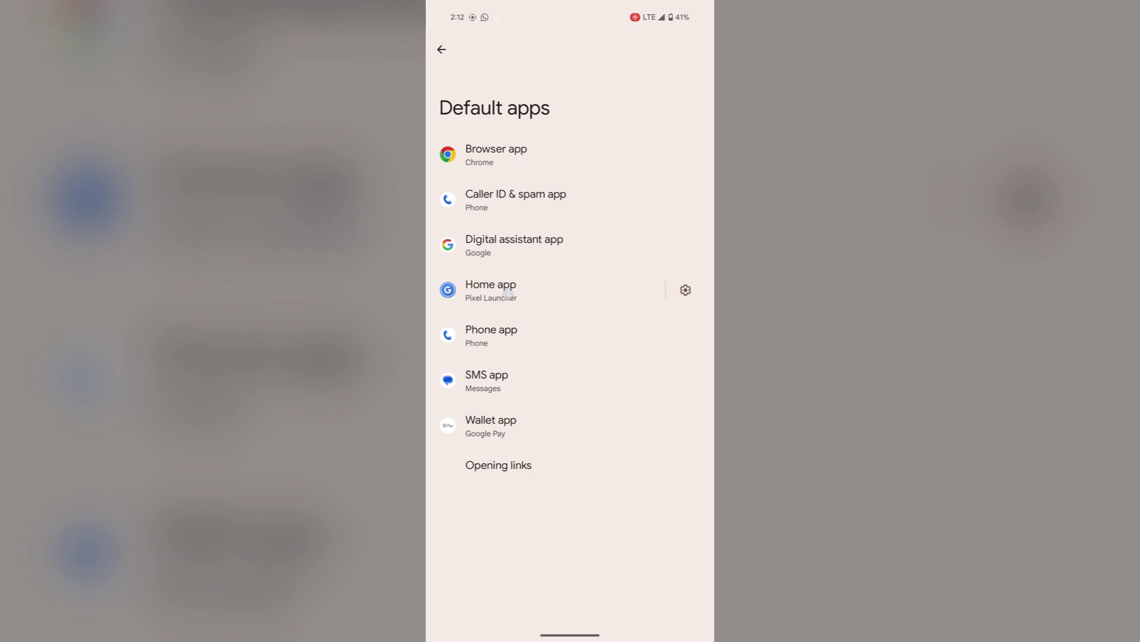
left_click(508, 292)
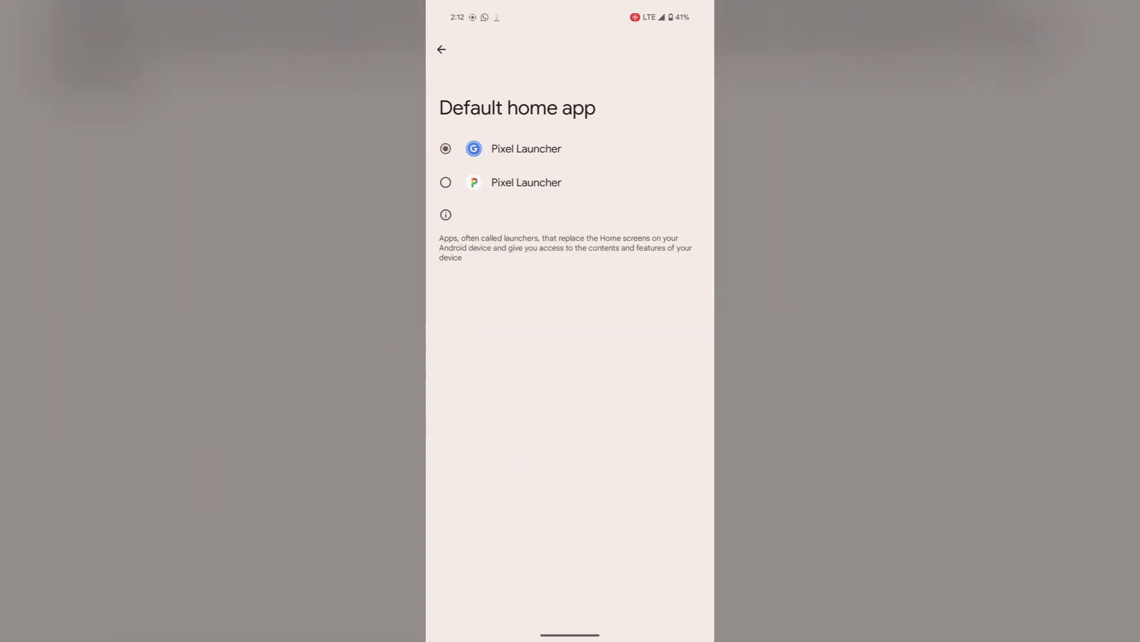